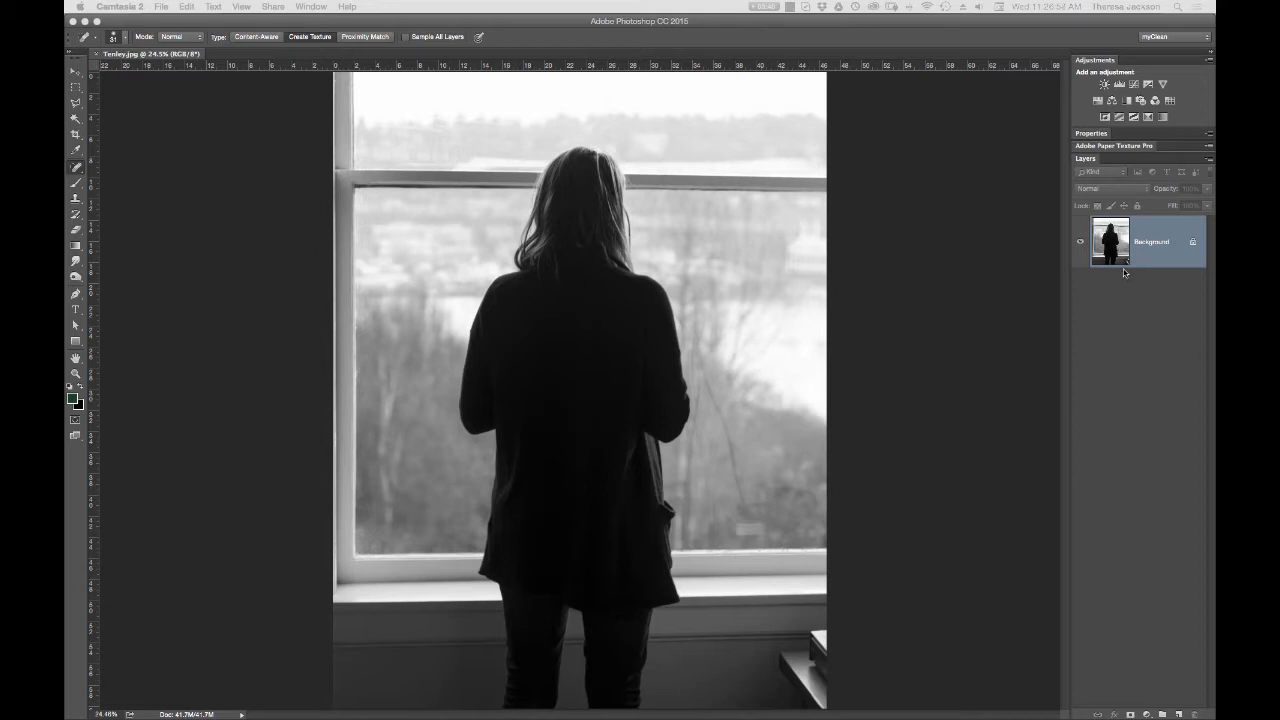
- Duplicate the Background layer and choose the Patch tool
drag(1107, 242, 1179, 714)
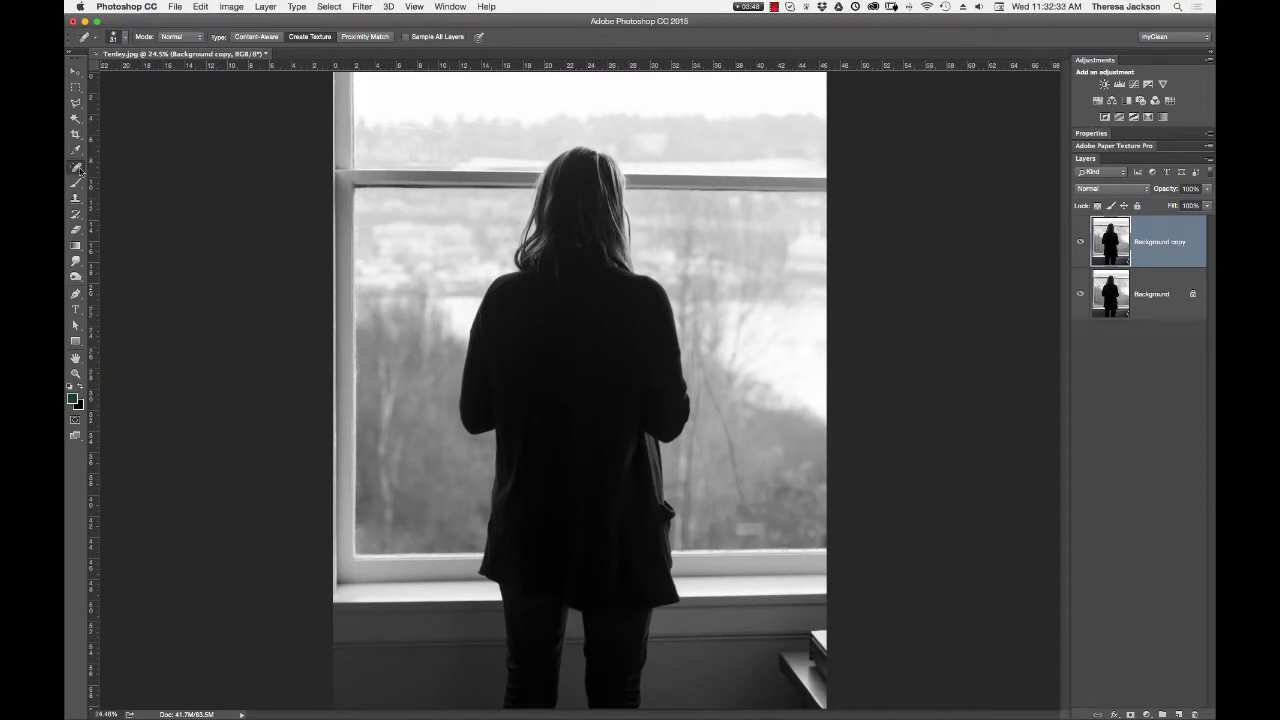
click(80, 171)
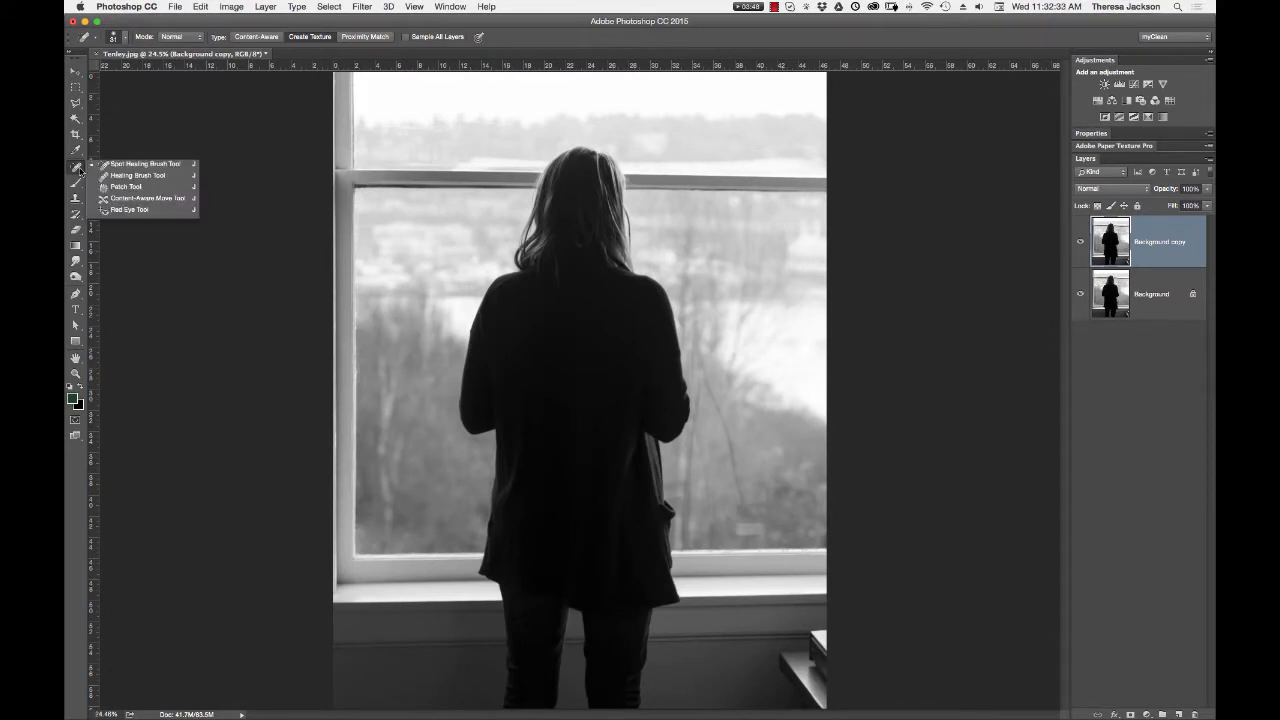
click(126, 187)
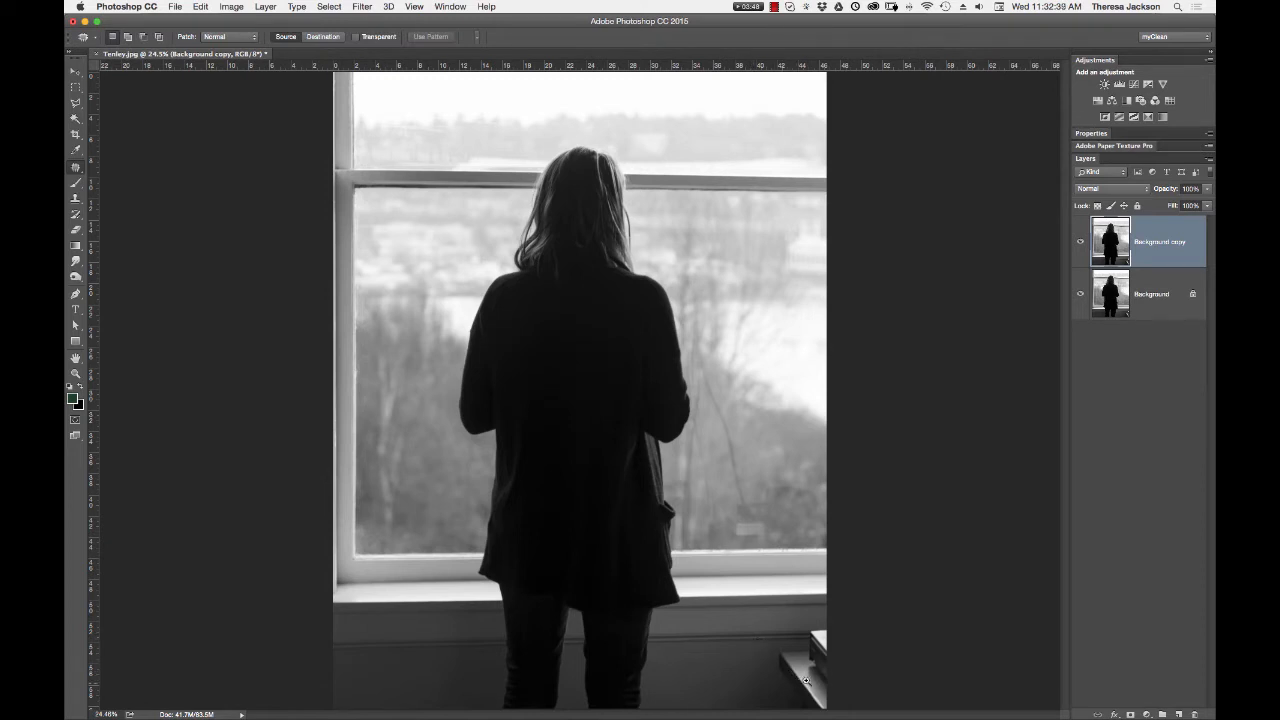
- Outline the table and box in the photo's lower-right corner and patch them with the clean wall area beside them, keeping the moulding aligned
drag(799, 682, 766, 417)
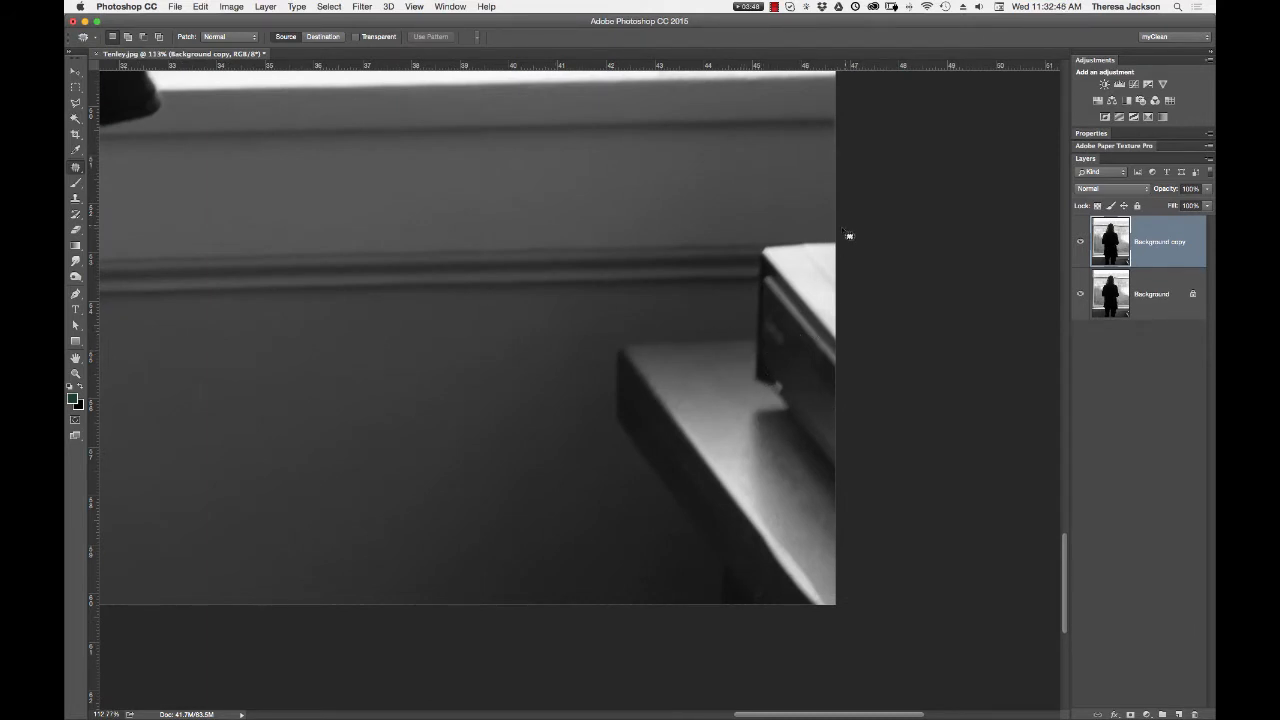
mouse_move(849, 217)
mouse_down()
mouse_move(738, 220)
mouse_move(712, 306)
mouse_move(599, 320)
mouse_move(569, 345)
mouse_move(567, 421)
mouse_move(638, 516)
mouse_move(674, 622)
mouse_move(801, 650)
mouse_move(881, 650)
mouse_move(942, 484)
mouse_up()
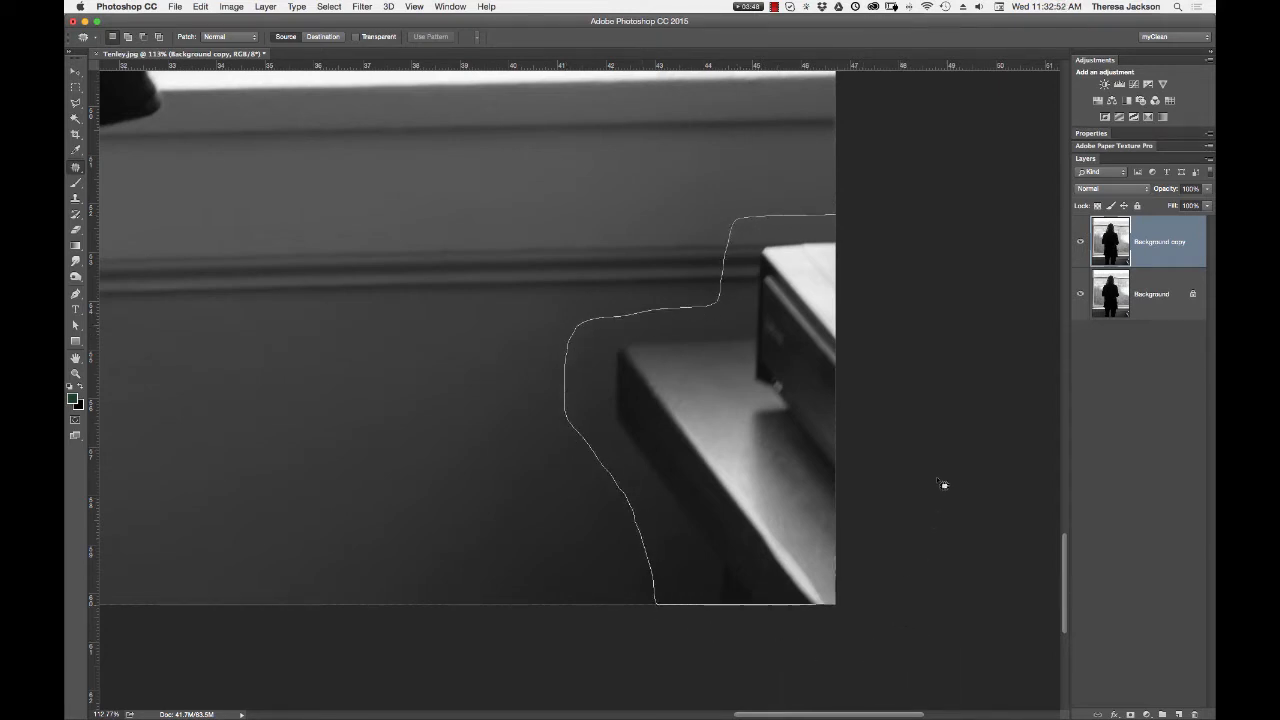
drag(960, 224, 955, 222)
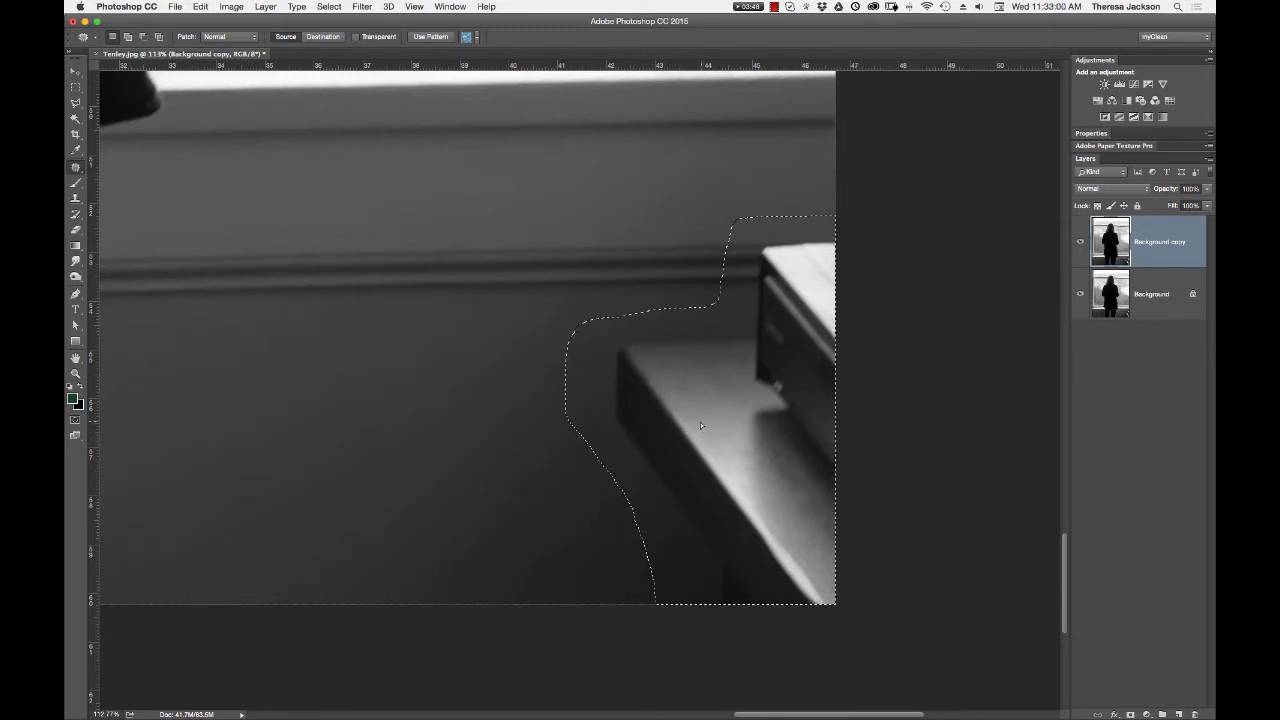
drag(707, 427, 346, 431)
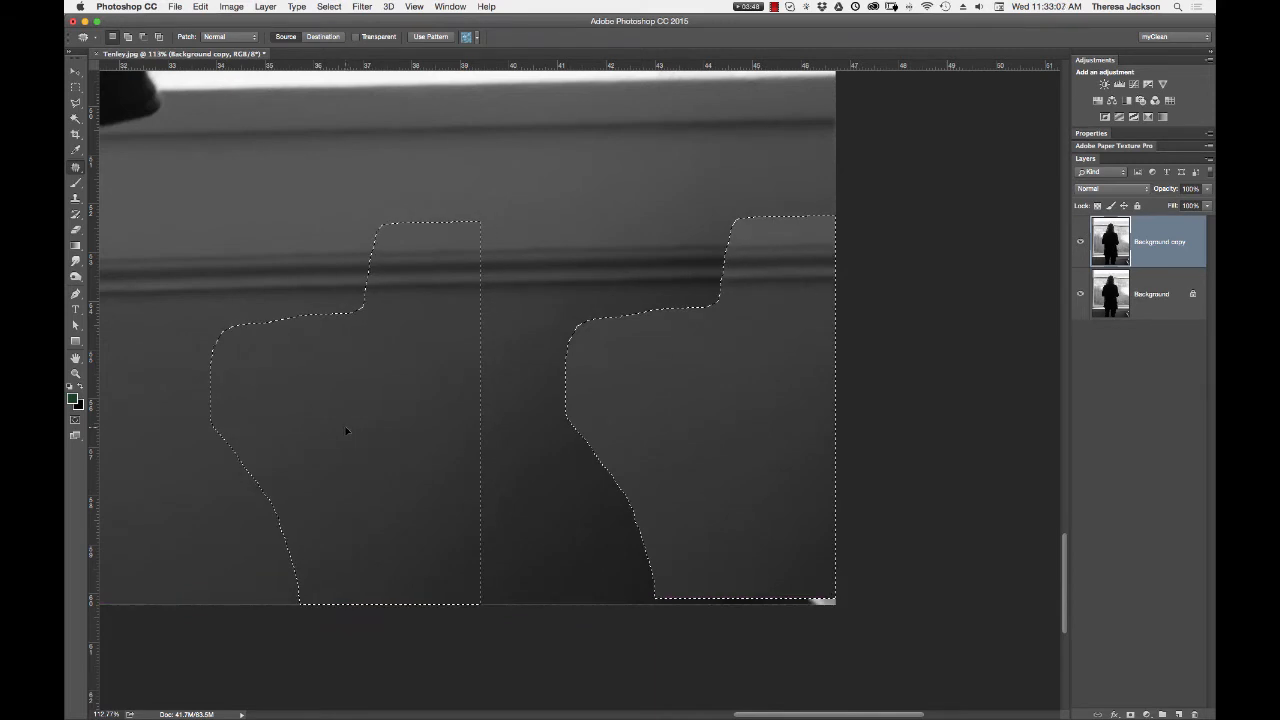
drag(346, 431, 350, 431)
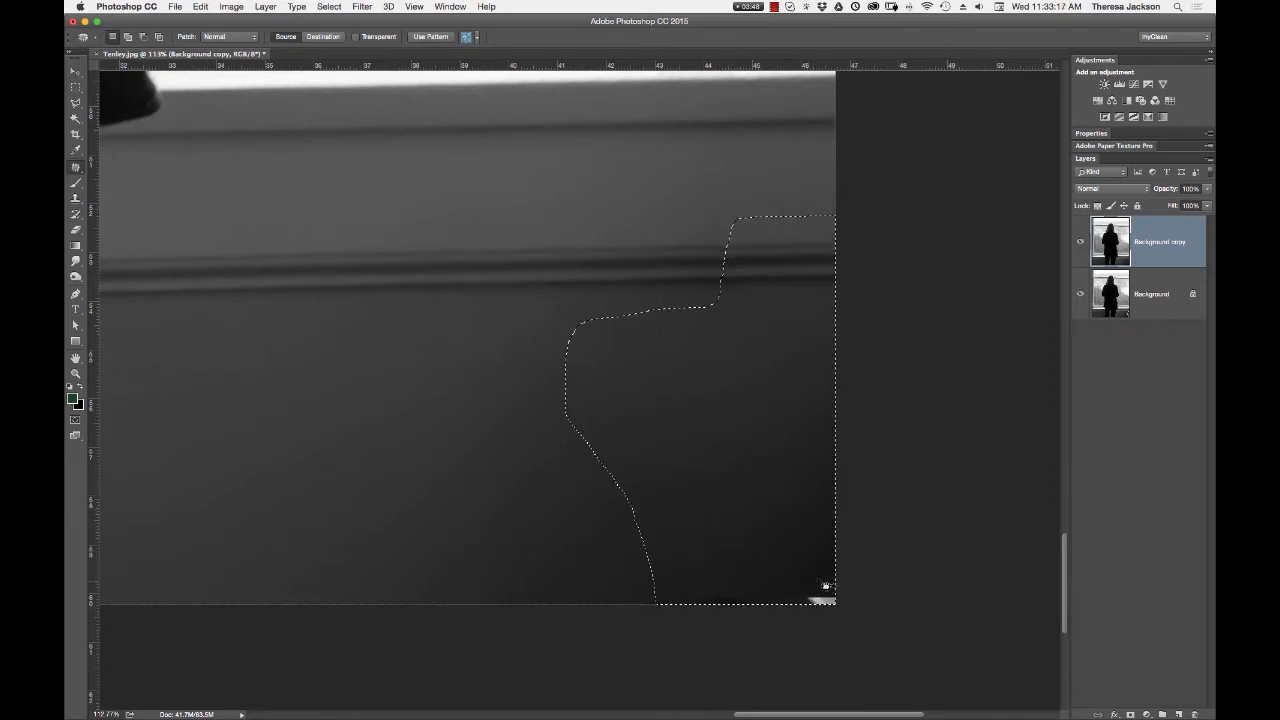
- Patch the leftover bright sliver at the photo's lower-right corner with nearby dark wall and deselect
mouse_move(848, 568)
mouse_down()
mouse_move(731, 599)
mouse_move(844, 617)
mouse_move(875, 588)
mouse_move(714, 573)
mouse_move(657, 580)
mouse_move(640, 608)
mouse_move(816, 630)
mouse_move(864, 618)
mouse_move(864, 585)
mouse_move(631, 587)
mouse_move(703, 517)
mouse_move(791, 500)
mouse_up()
key(super+d)
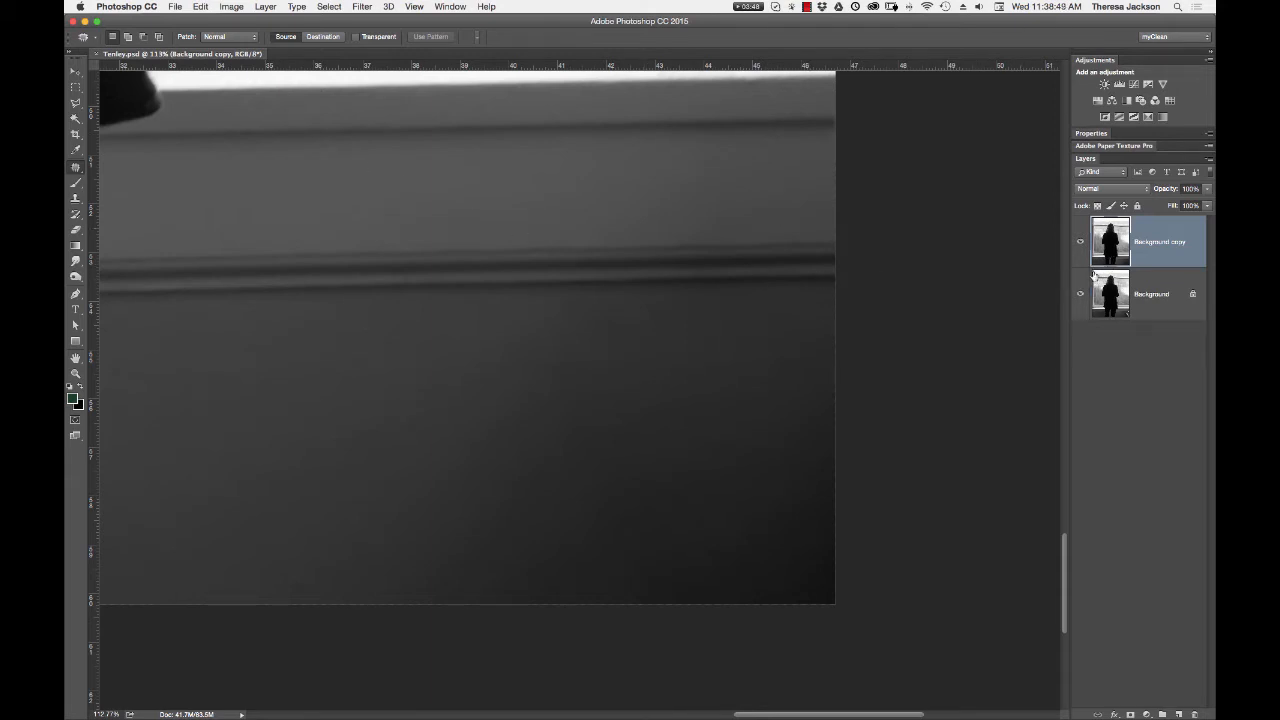
click(173, 7)
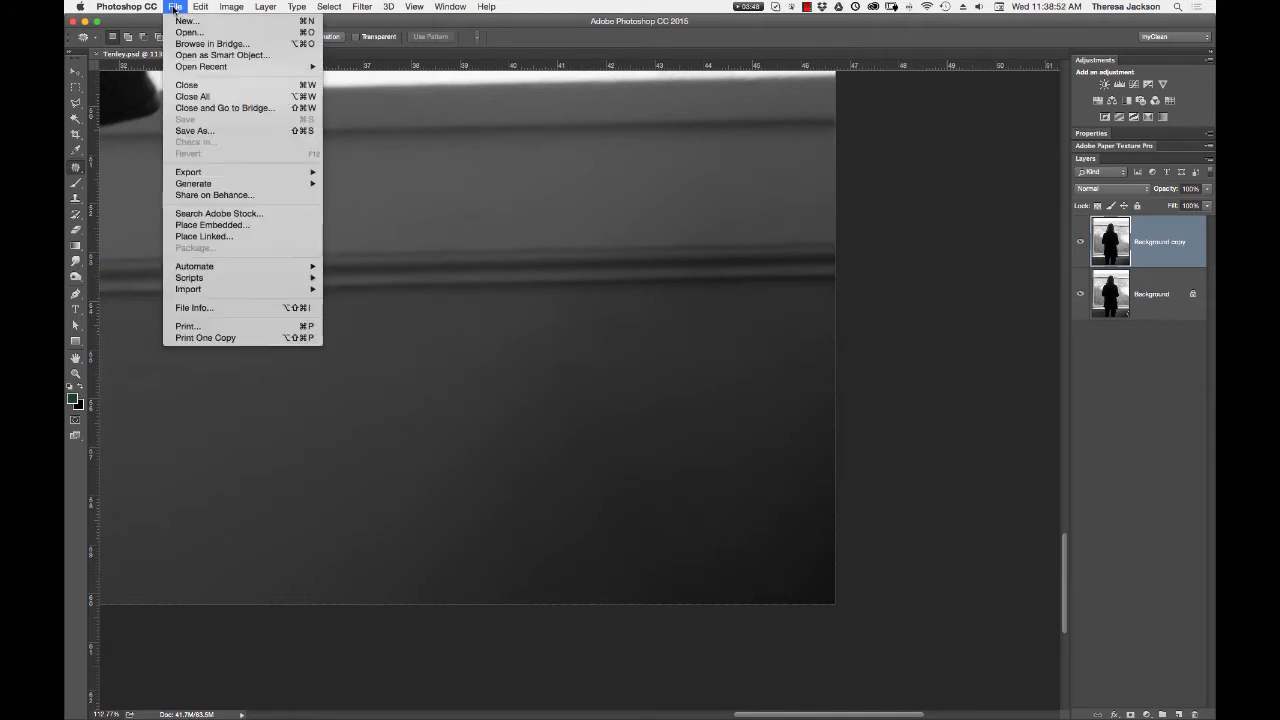
click(195, 130)
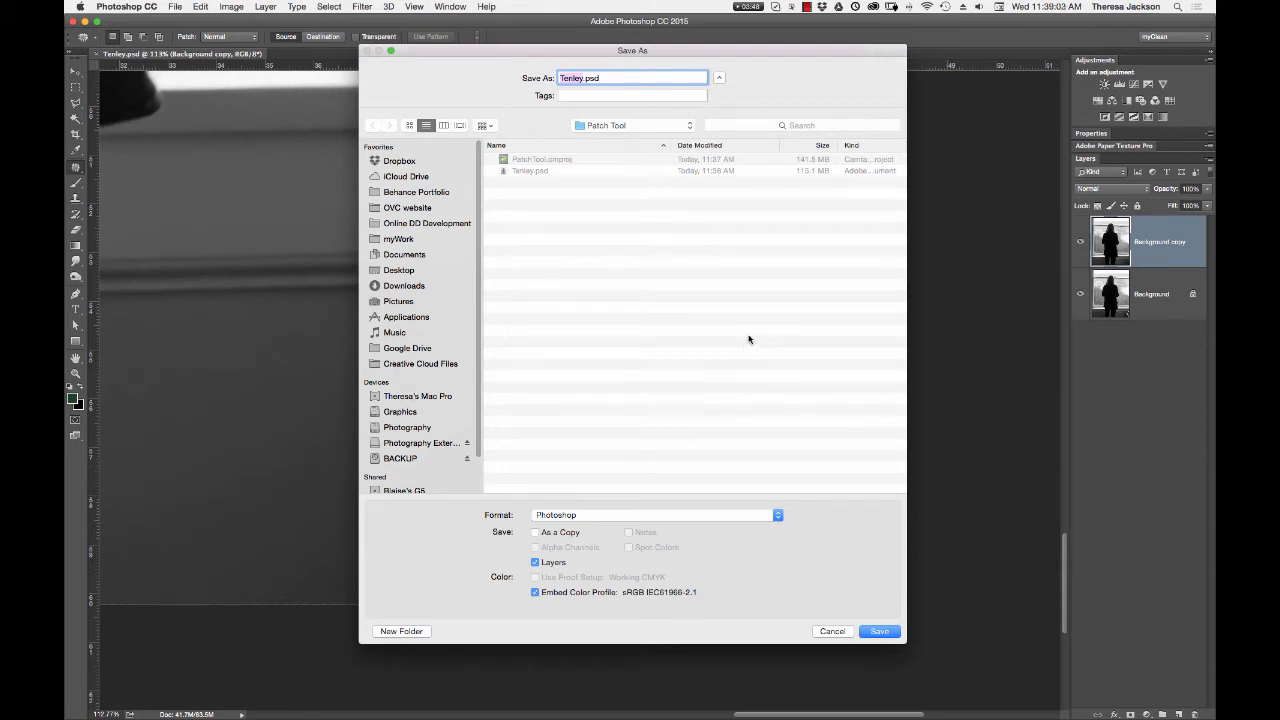
click(833, 631)
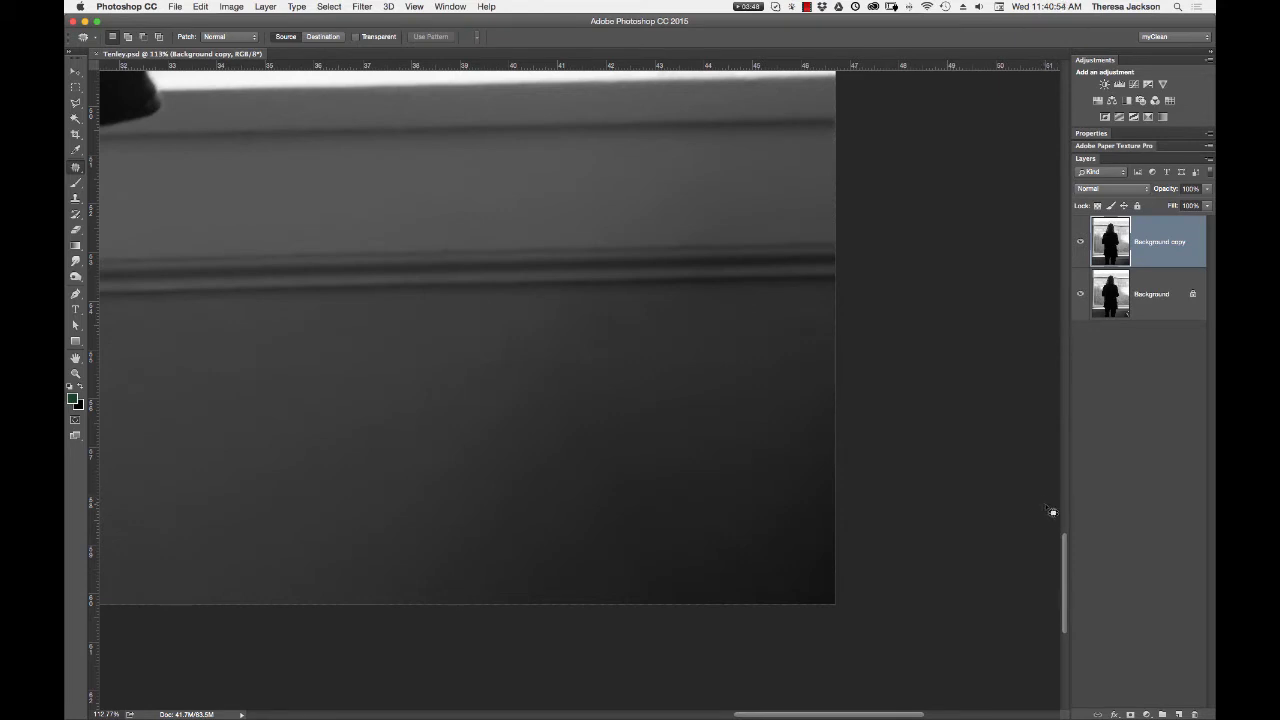
- Hide the Background copy layer and duplicate the original Background layer as Background copy 2
click(1080, 244)
click(1110, 294)
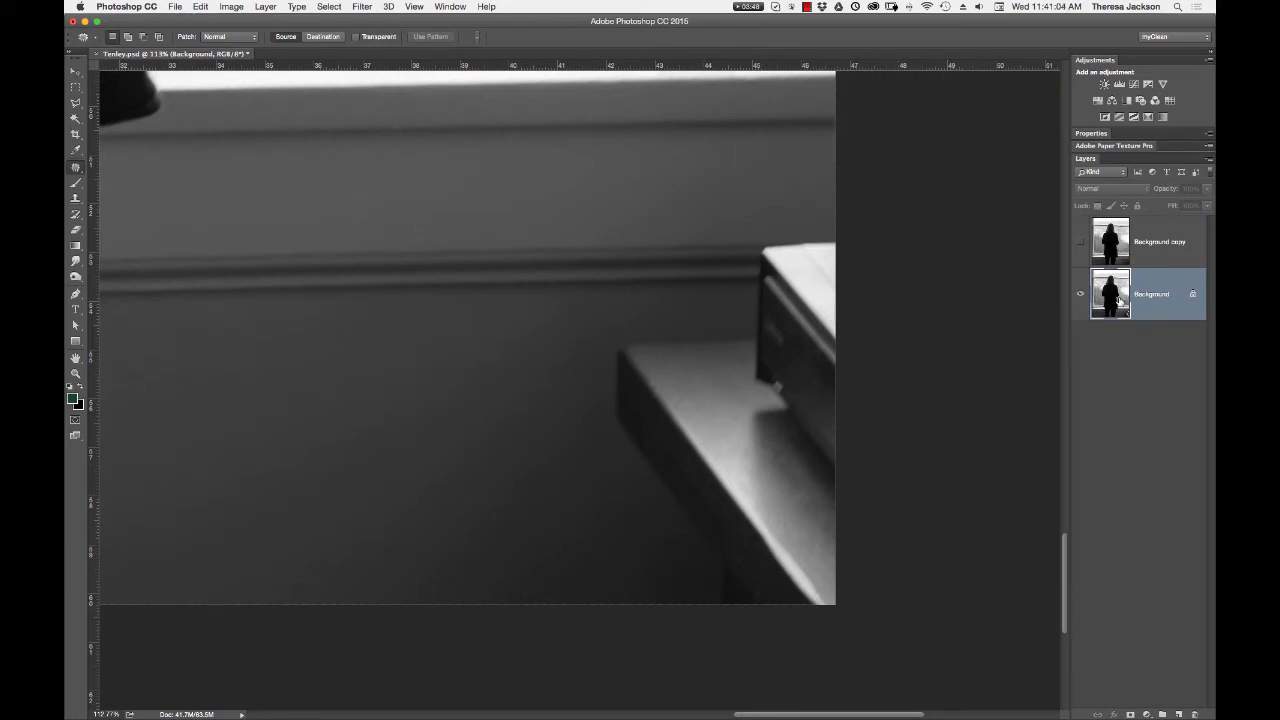
right_click(1118, 300)
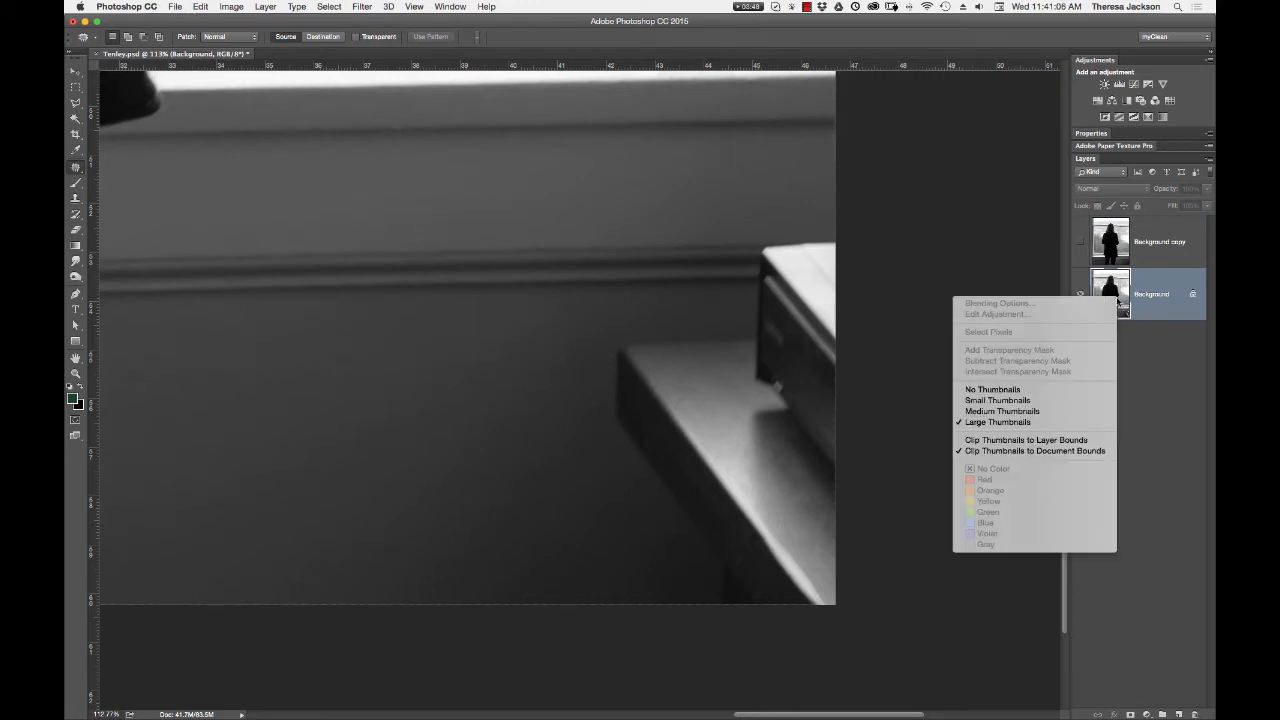
click(1158, 298)
right_click(1156, 296)
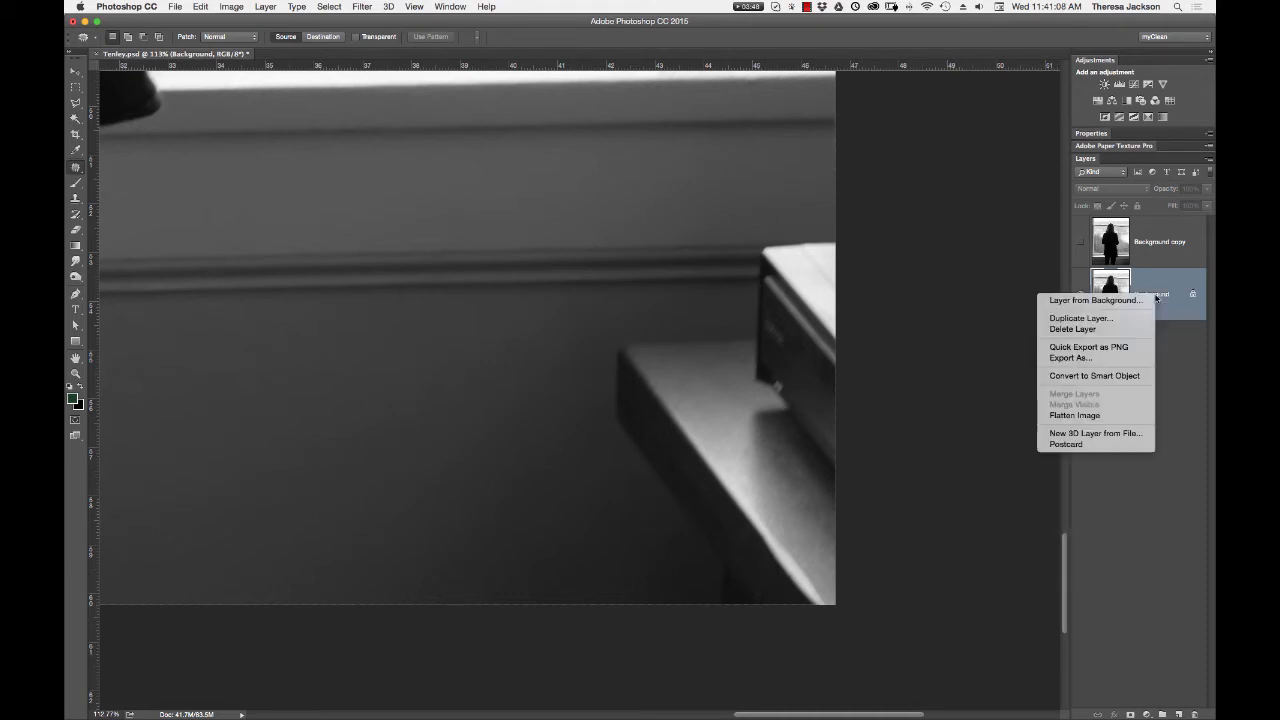
click(1080, 318)
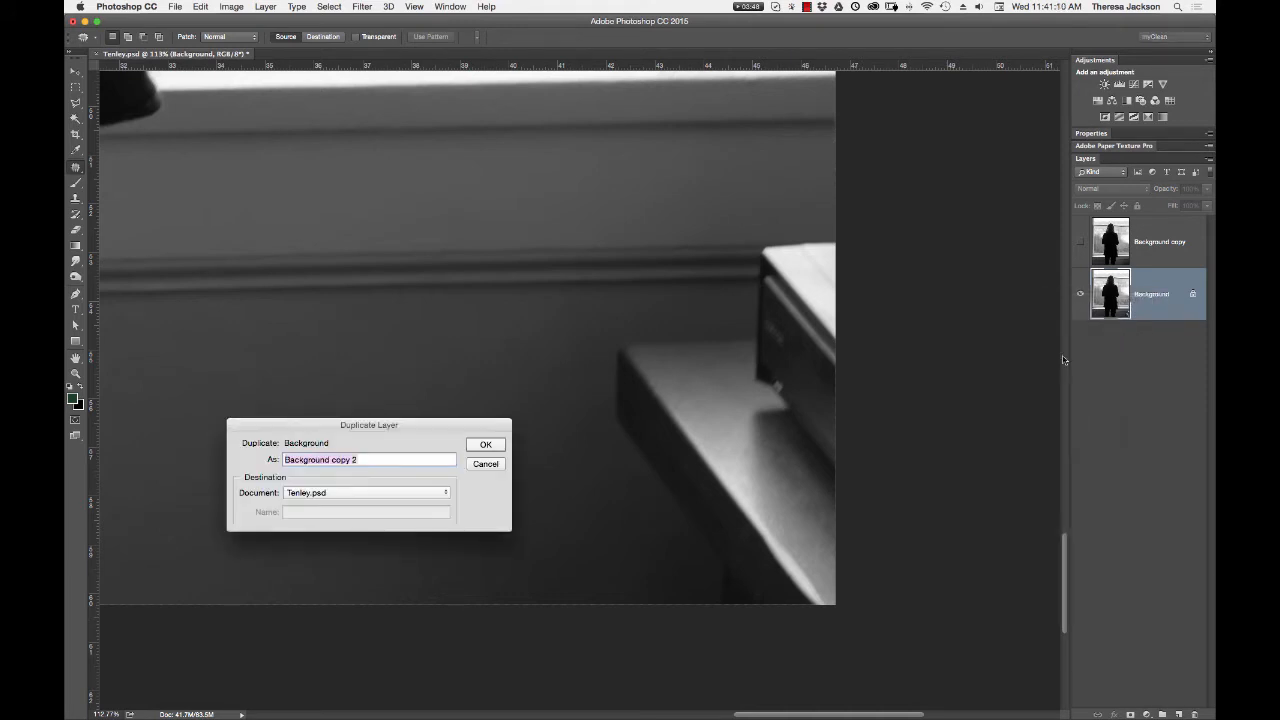
click(487, 446)
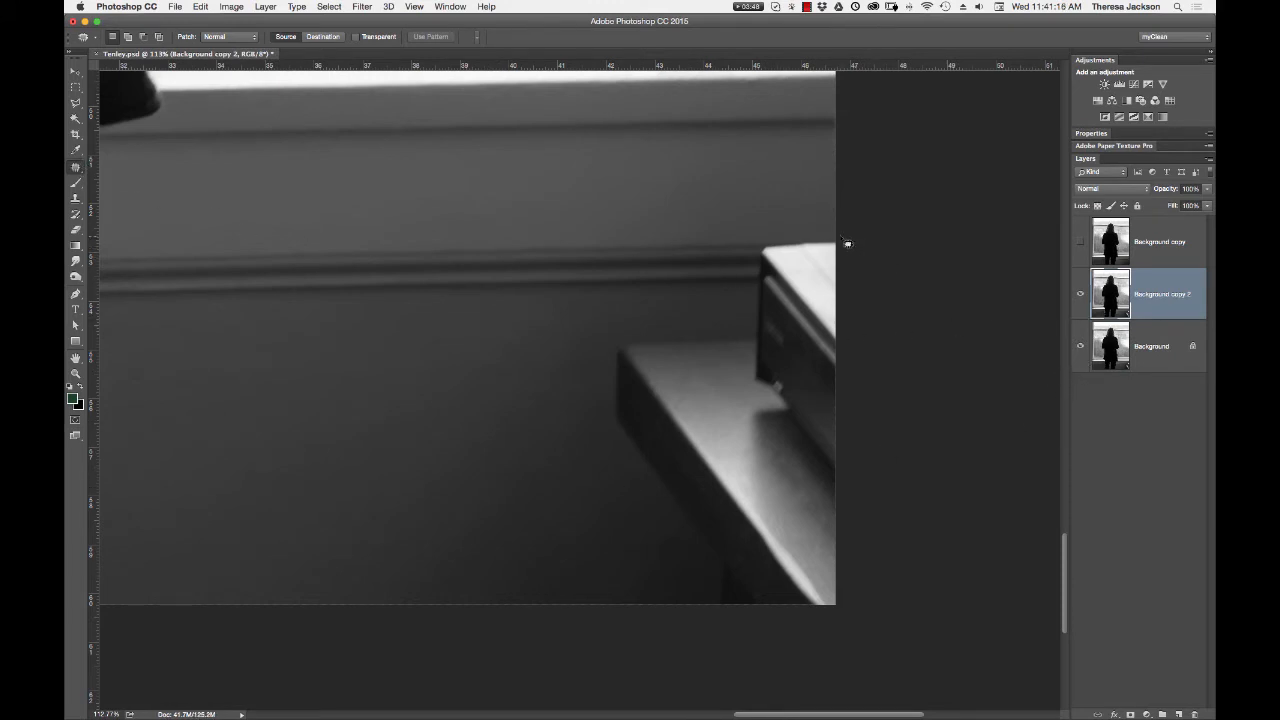
- Outline the table and box in the photo's lower-right corner on Background copy 2 with the Patch tool
mouse_move(846, 230)
mouse_down()
mouse_move(744, 238)
mouse_move(726, 316)
mouse_move(597, 330)
mouse_move(577, 370)
mouse_move(576, 440)
mouse_move(703, 624)
mouse_move(880, 680)
mouse_move(932, 575)
mouse_move(975, 235)
mouse_up()
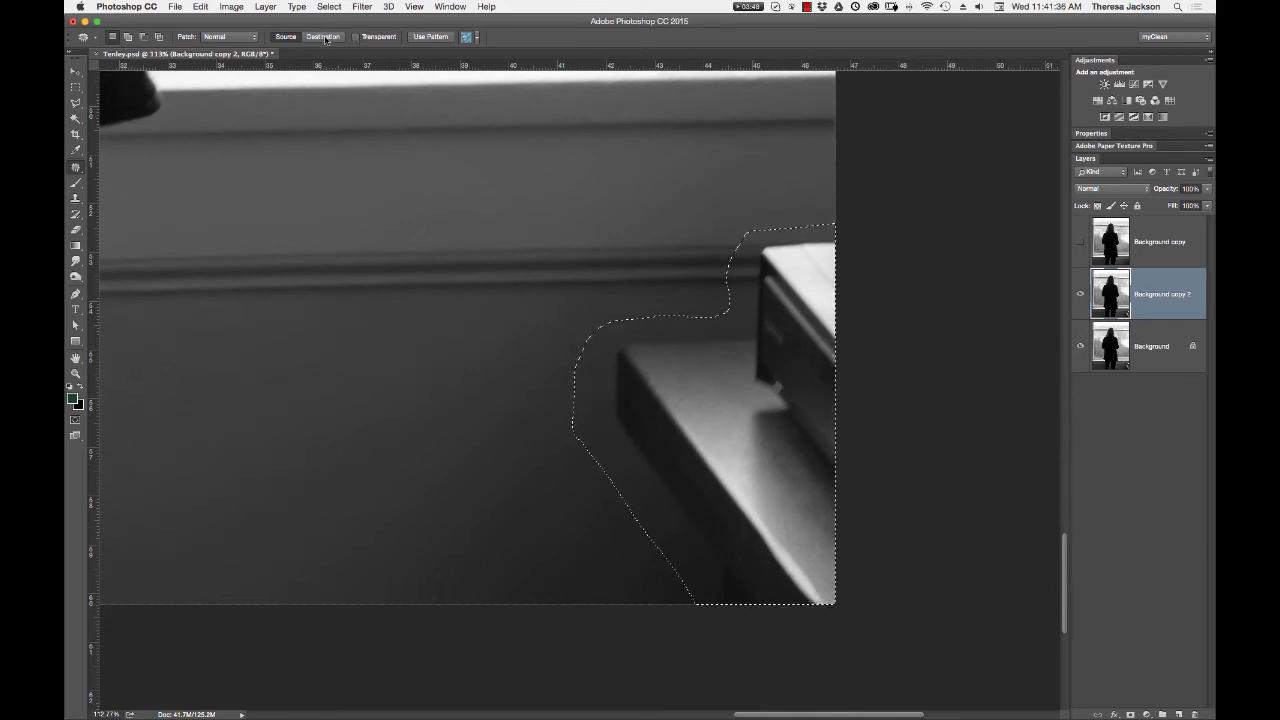
- Try the Patch tool's Destination mode by moving the selected table onto the clean wall, undo it and return to Source mode
click(325, 39)
drag(654, 443, 267, 443)
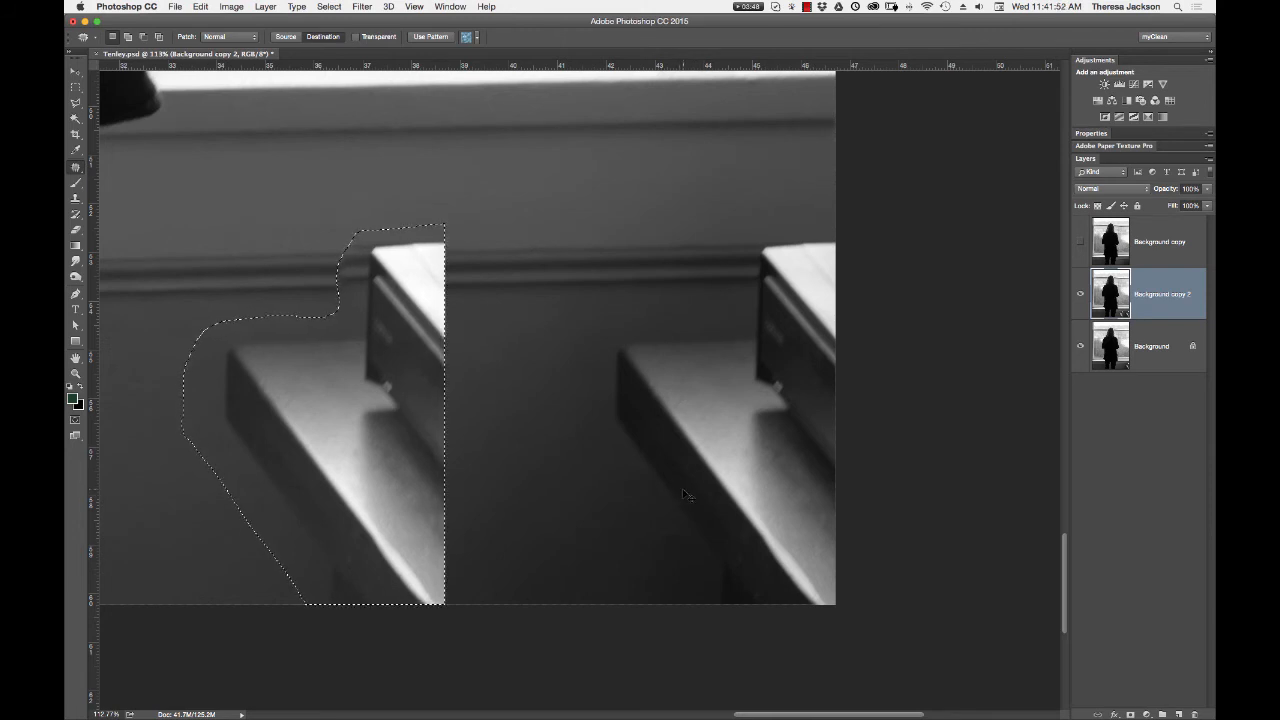
key(super+z)
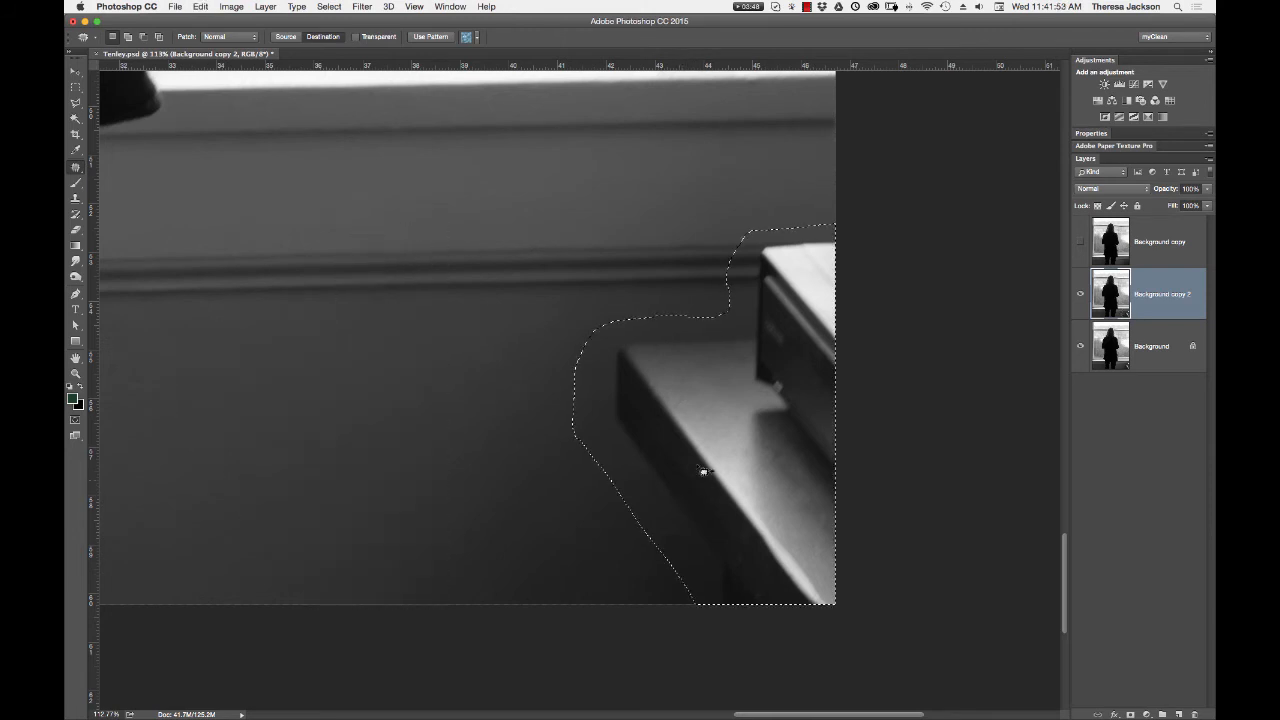
click(283, 38)
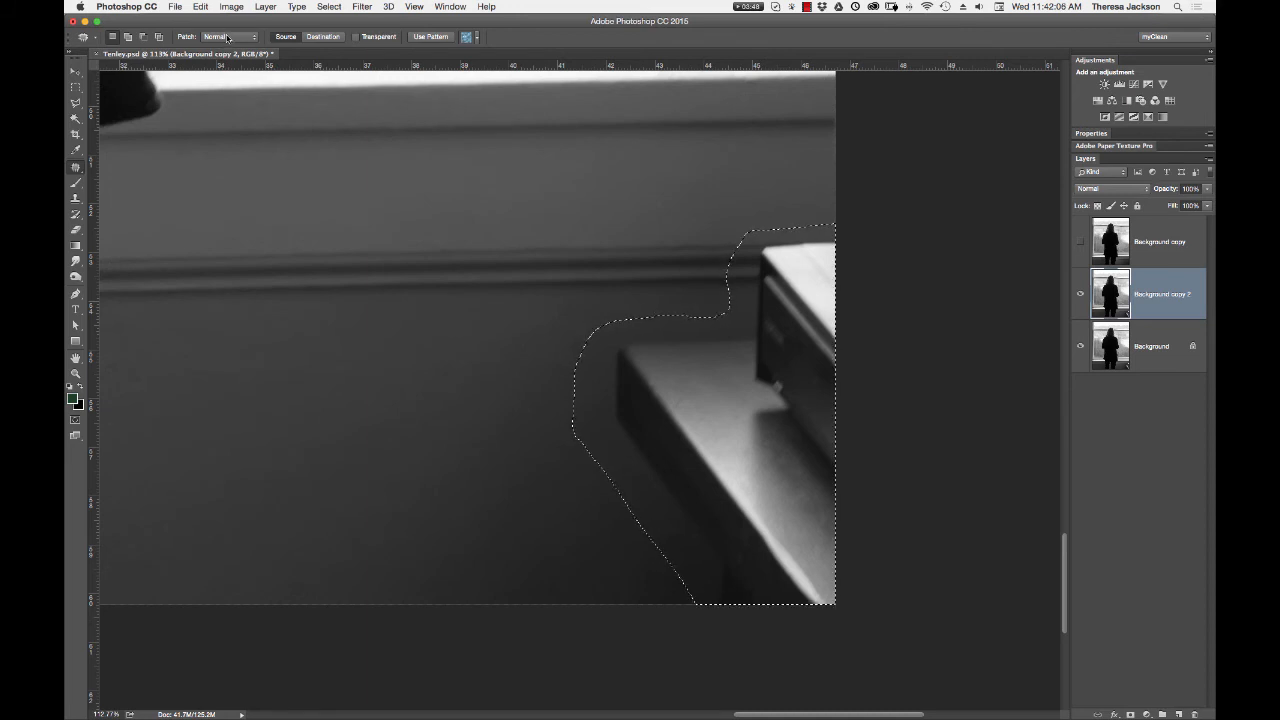
- Set the patch mode to Content-Aware and patch the selected table and box with the clean wall area
click(227, 38)
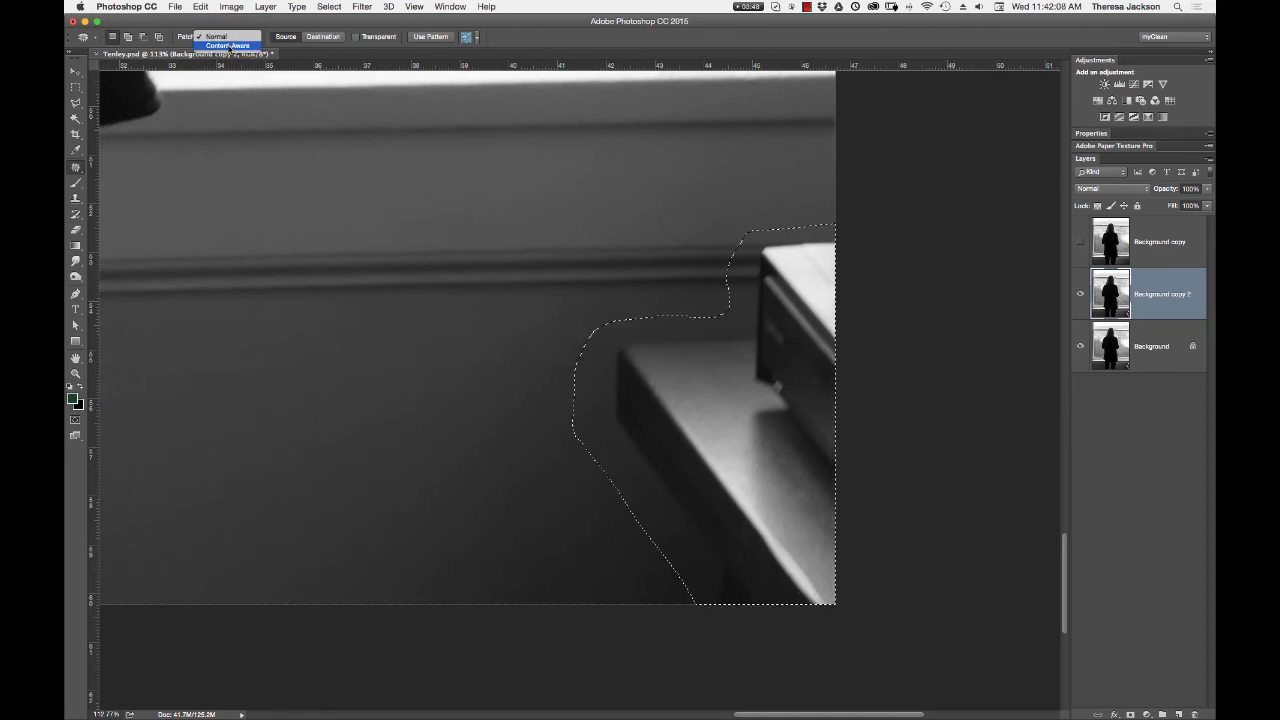
click(226, 46)
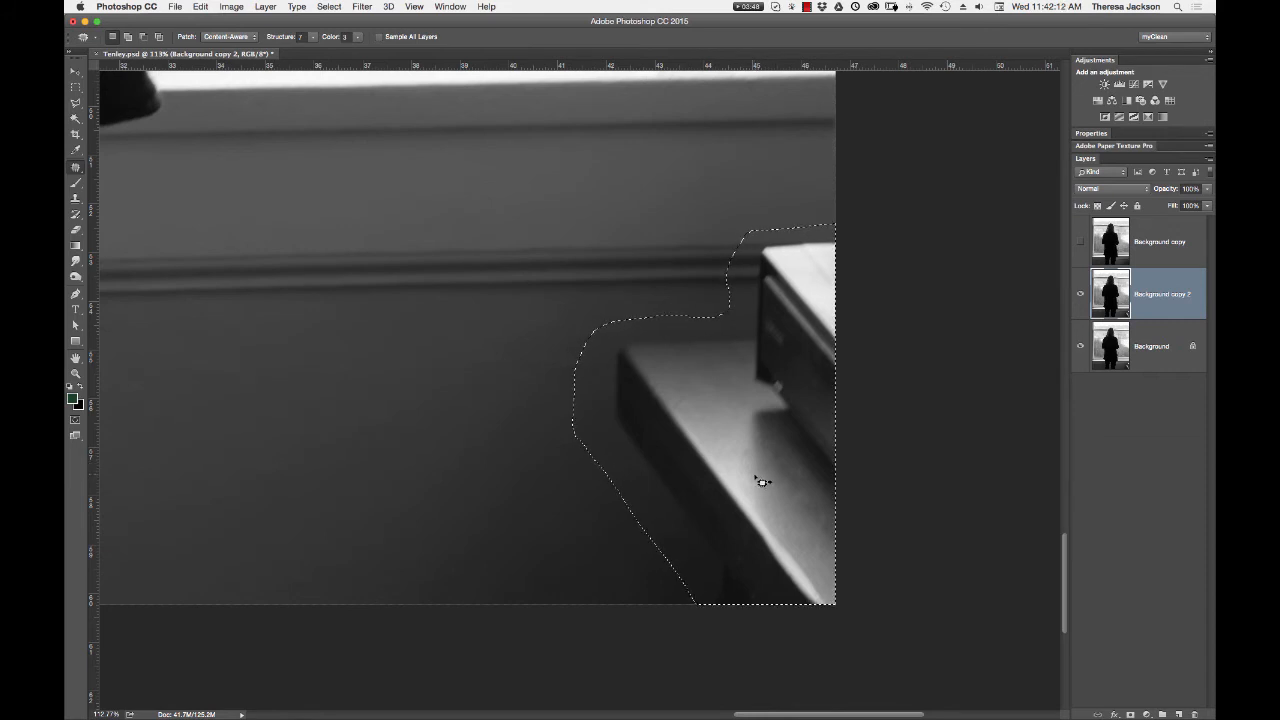
drag(754, 479, 388, 484)
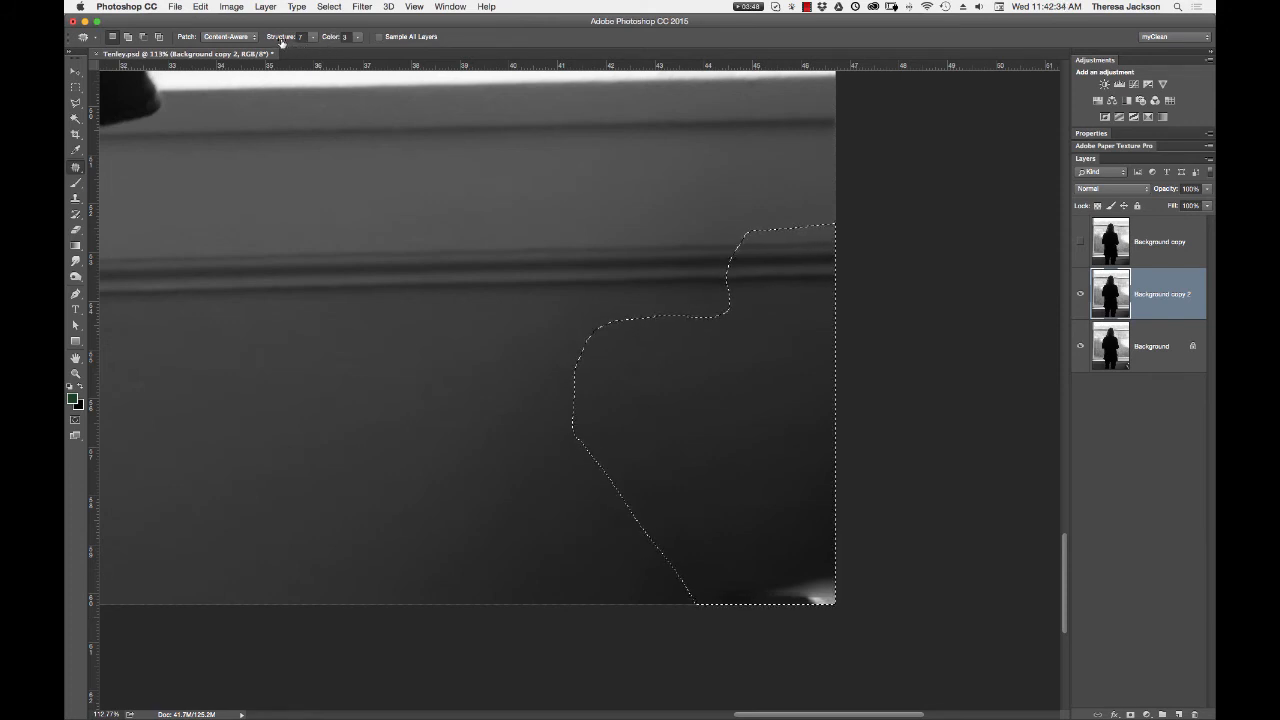
- Adjust the Content-Aware patch, trying Structure 1 with Color 10 before lowering Color and raising Structure slightly
drag(285, 40, 277, 38)
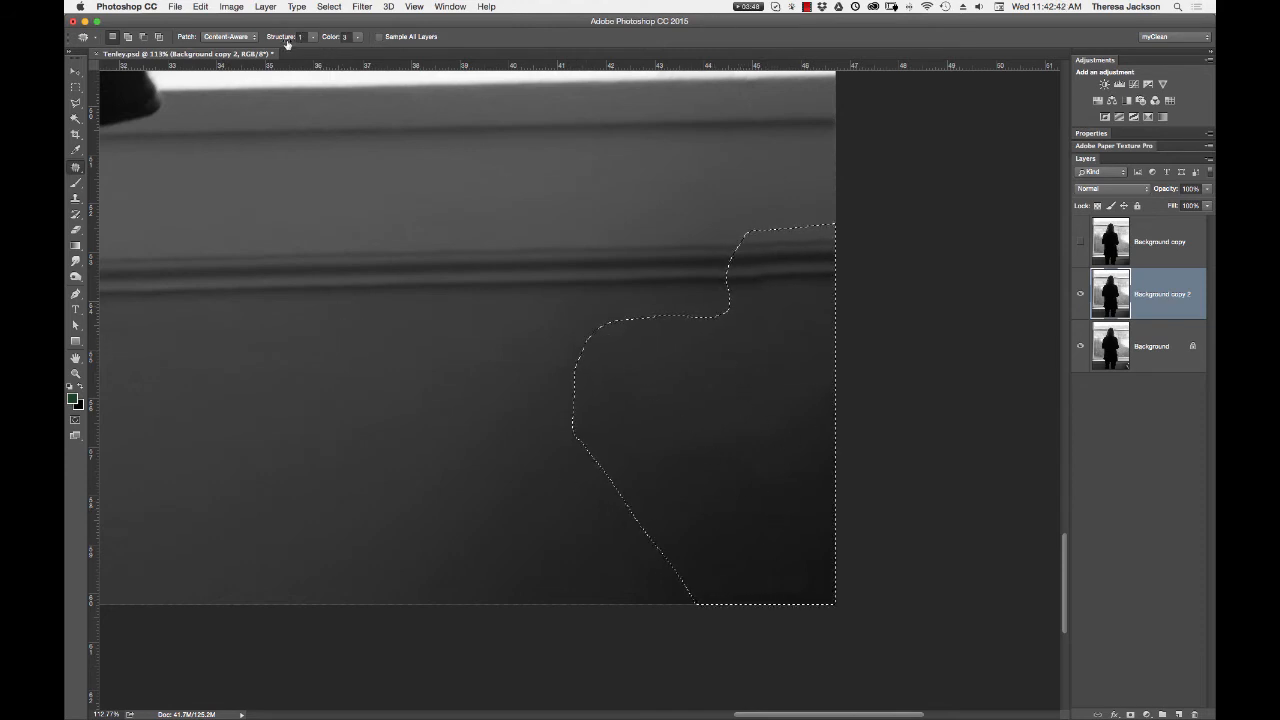
click(328, 40)
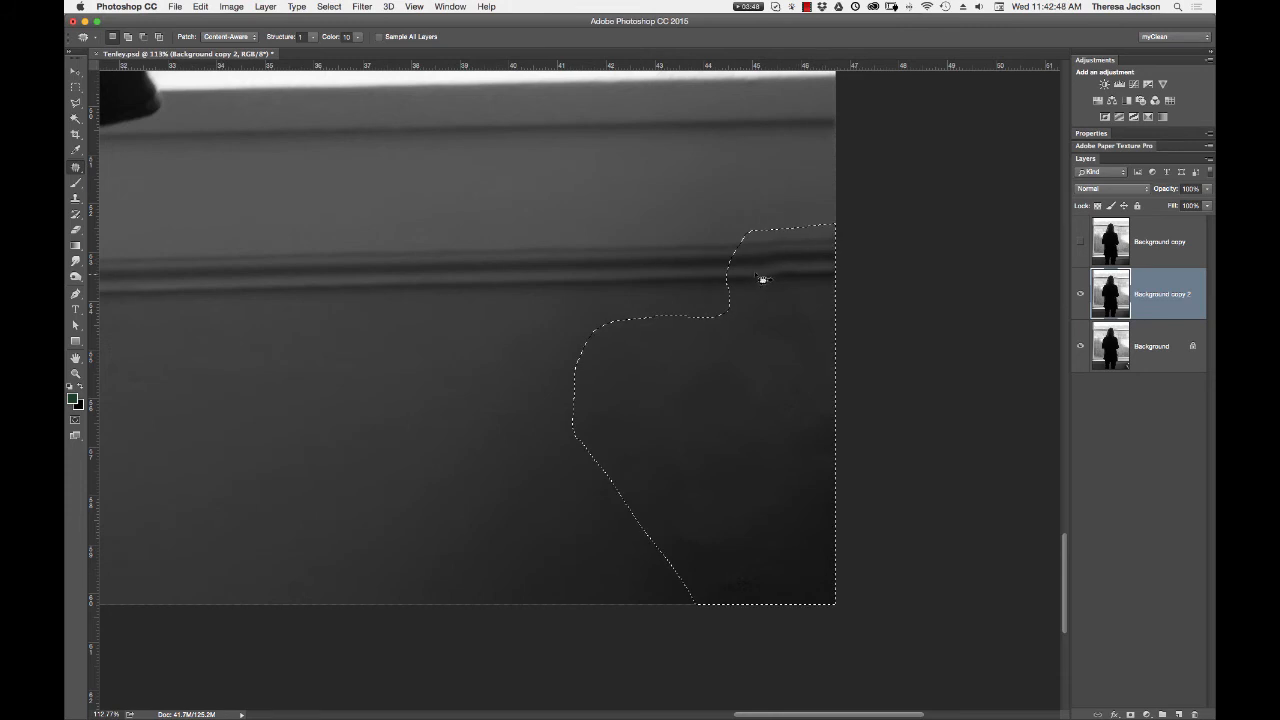
click(329, 40)
drag(338, 42, 335, 45)
click(283, 39)
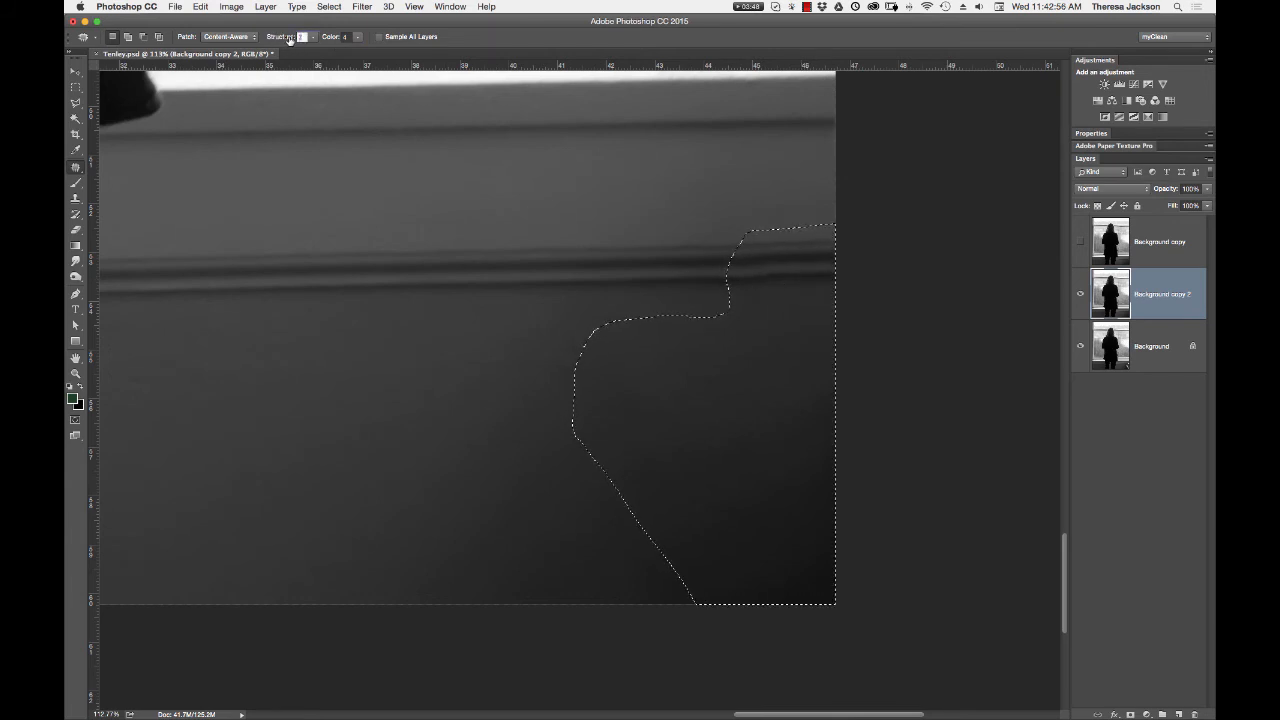
drag(286, 41, 285, 38)
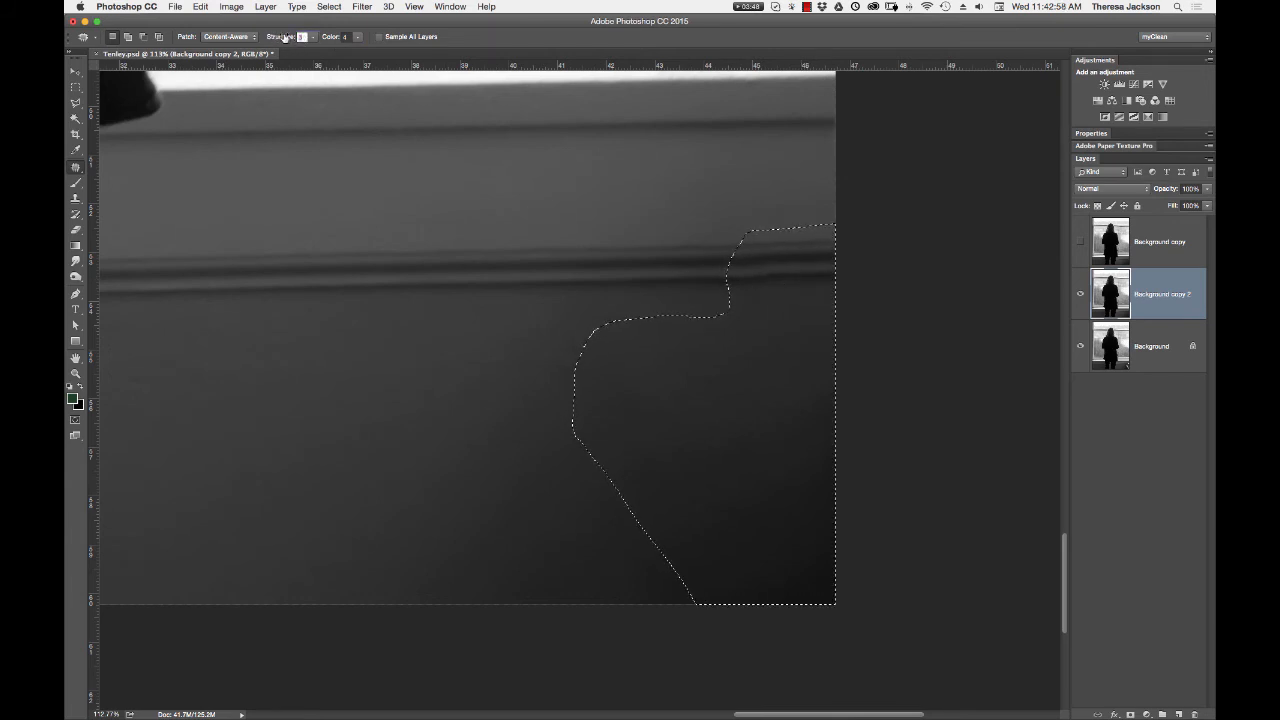